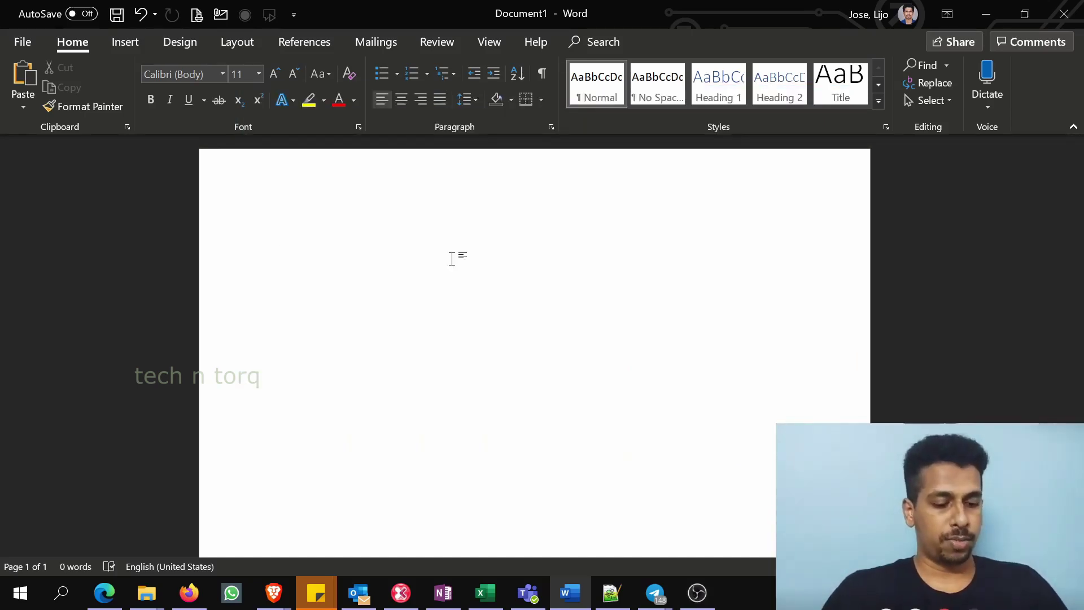
# Step: Enter =rand() in the blank Word document to generate five sample paragraphs (239 words)
pyautogui.write('=')
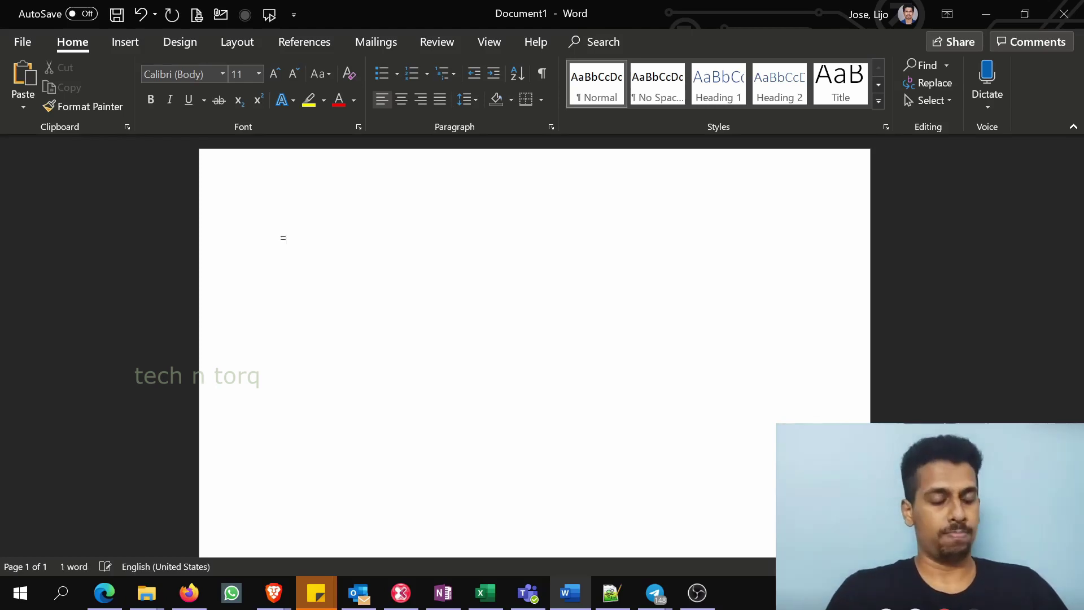
pyautogui.write('rand()')
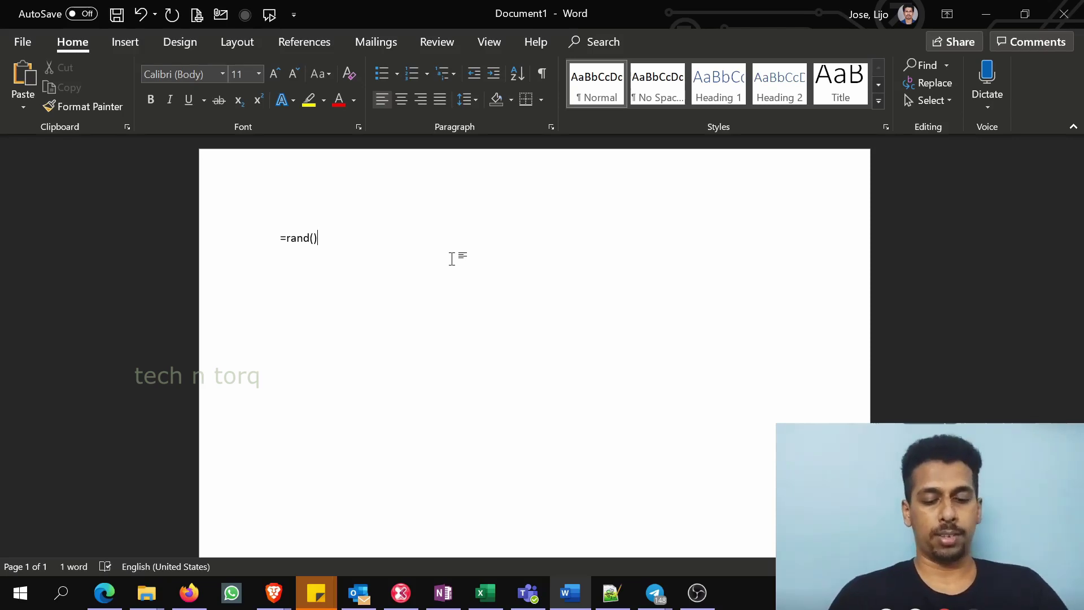
pyautogui.press('Return')
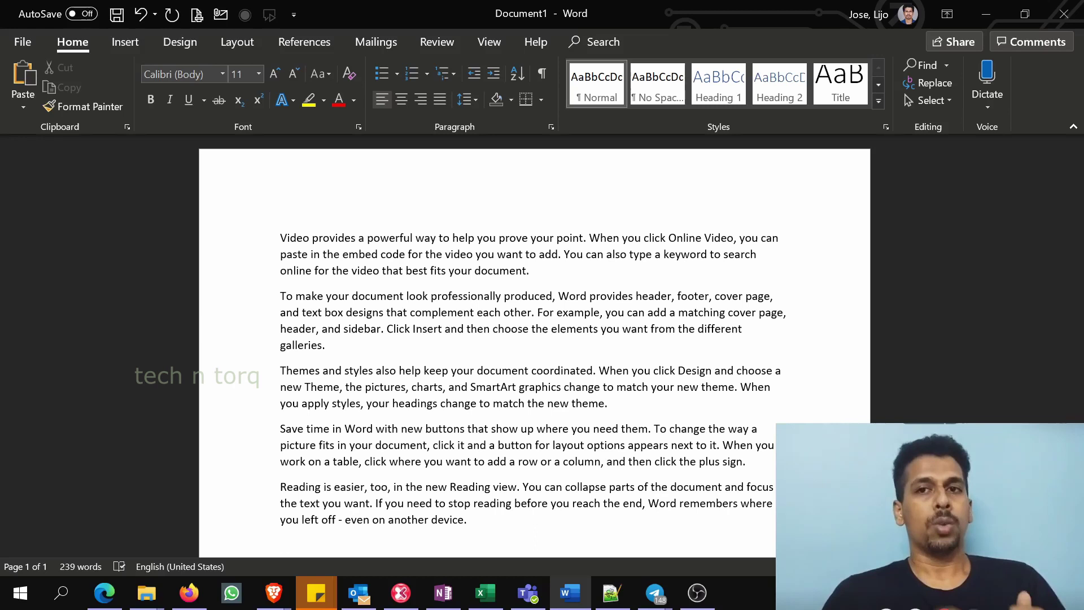
# Step: After 'galleries.', enter ---, ___, === and ~~~ lines to create thin, thick, double and wavy borders
pyautogui.click(346, 348)
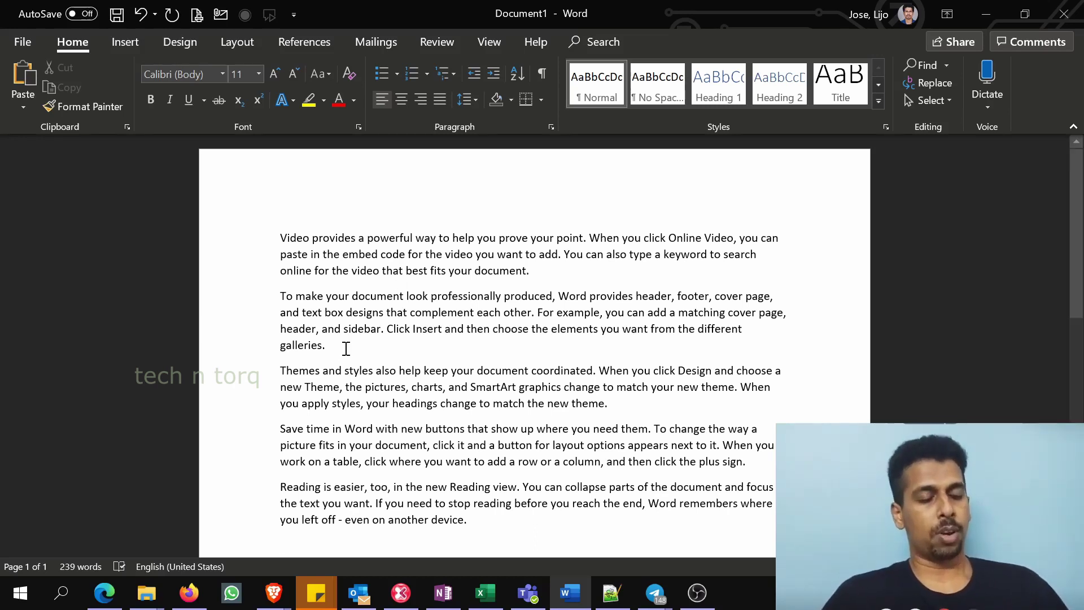
pyautogui.press('Return')
pyautogui.press('Return')
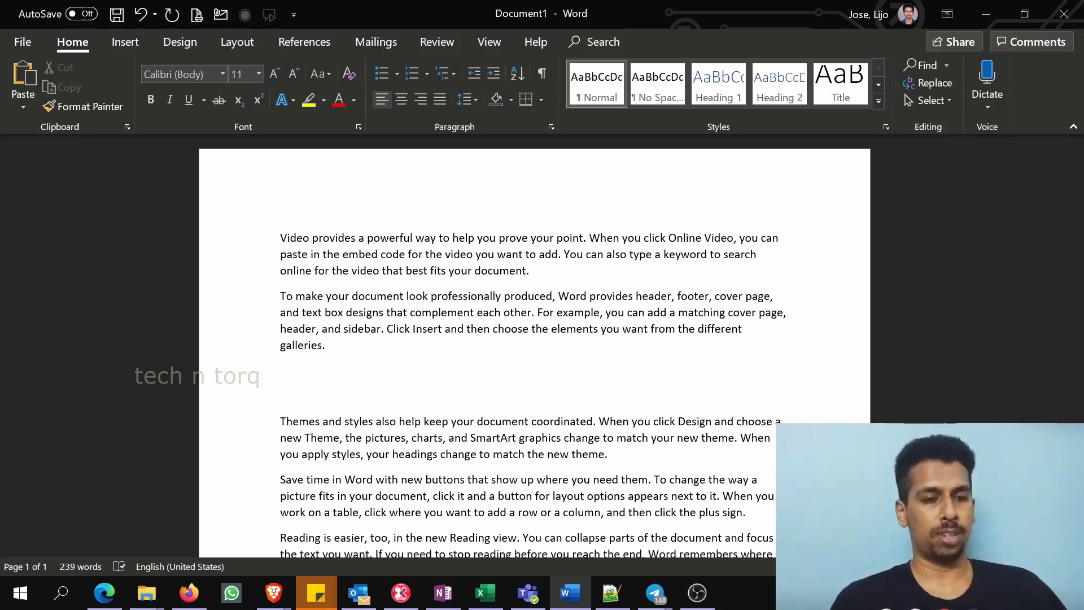
pyautogui.press('BackSpace')
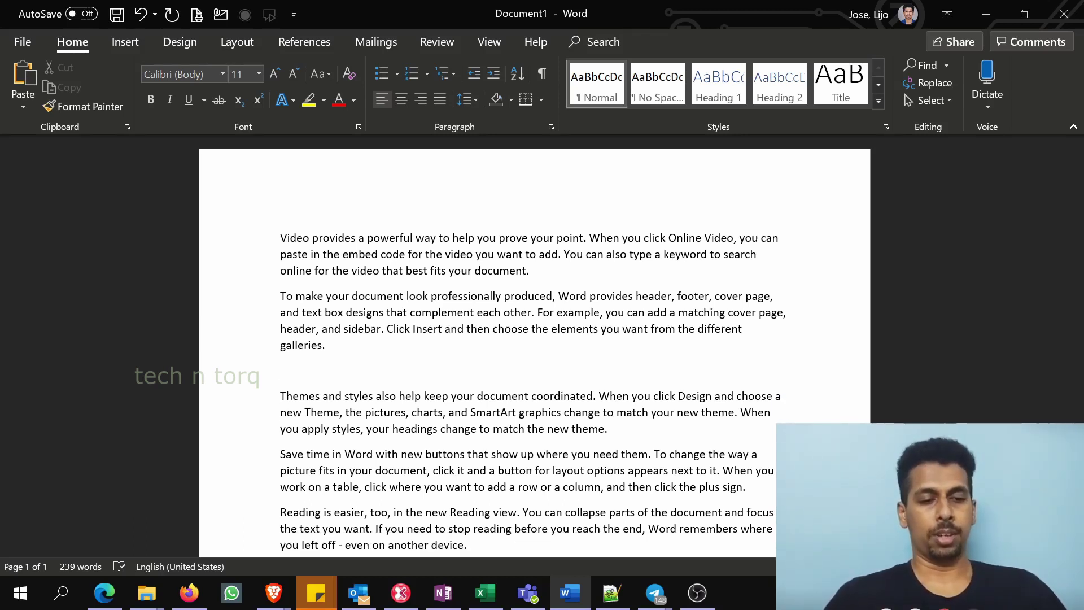
pyautogui.write('---')
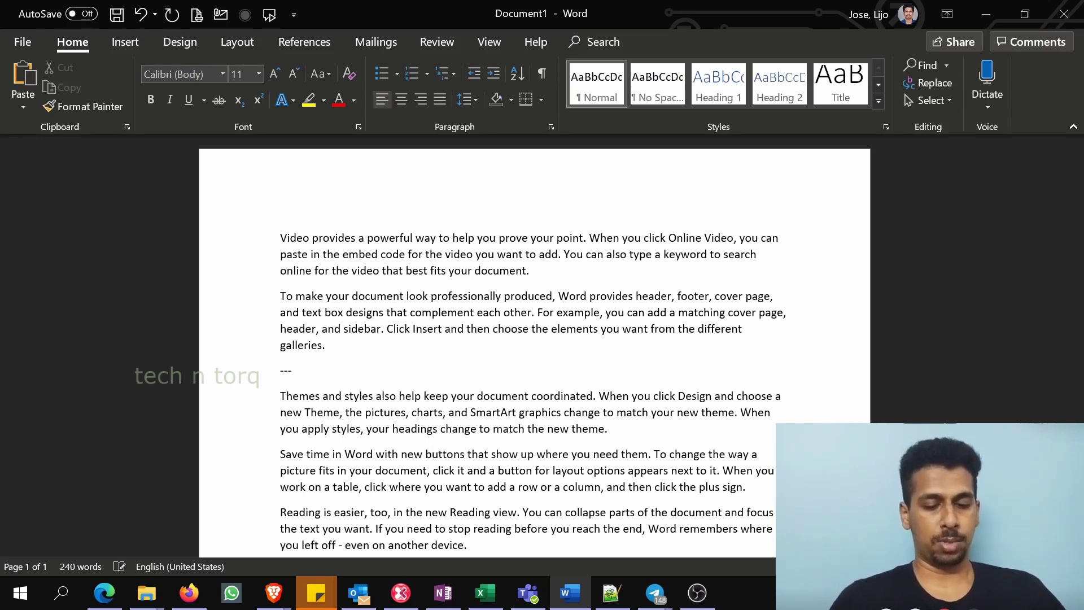
pyautogui.press('Return')
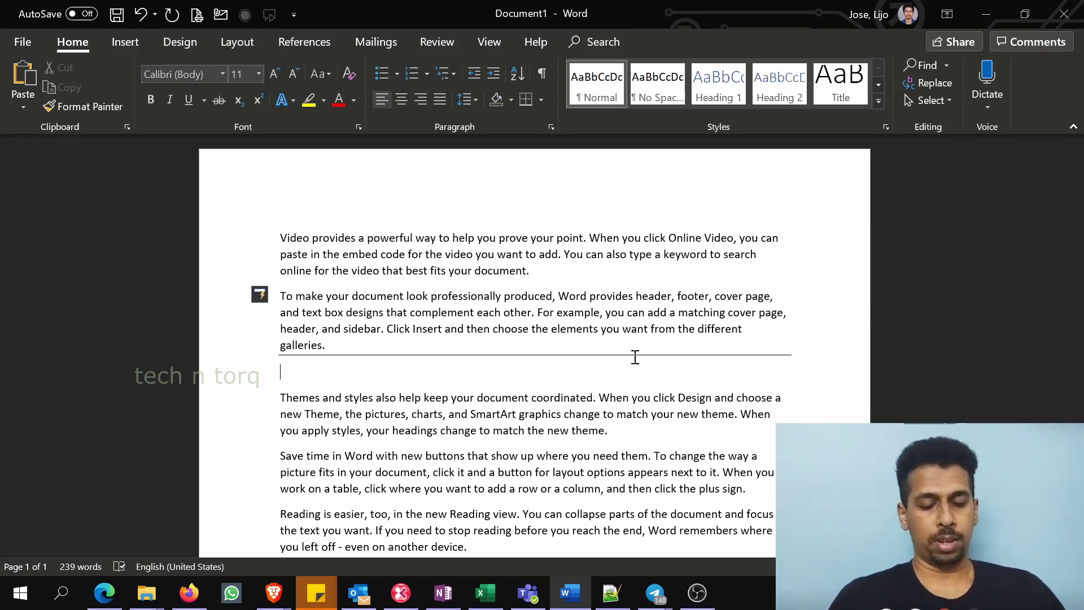
pyautogui.write('_')
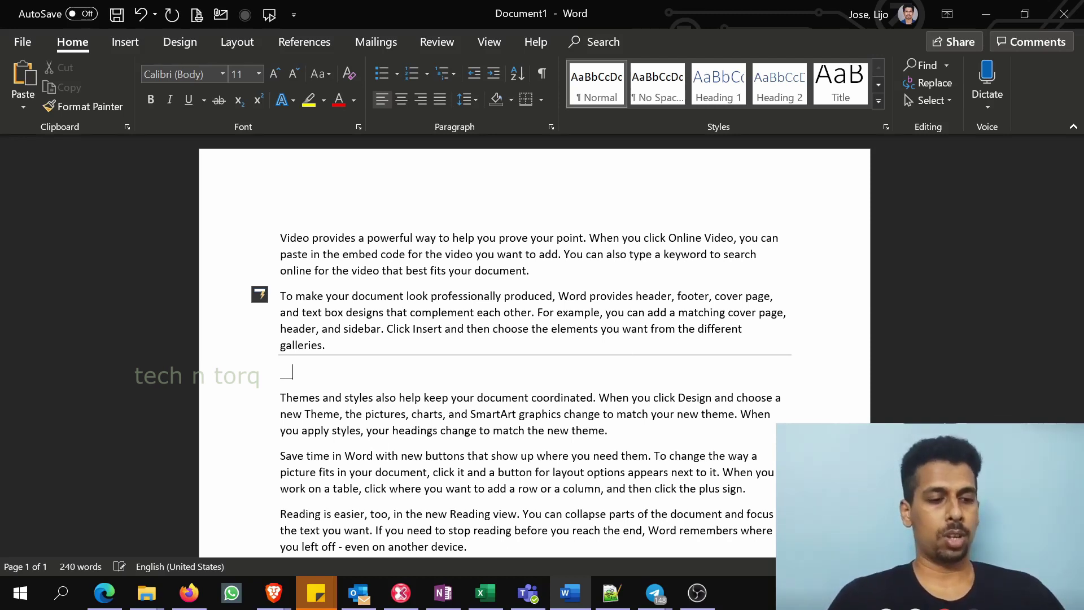
pyautogui.write('__')
pyautogui.press('Return')
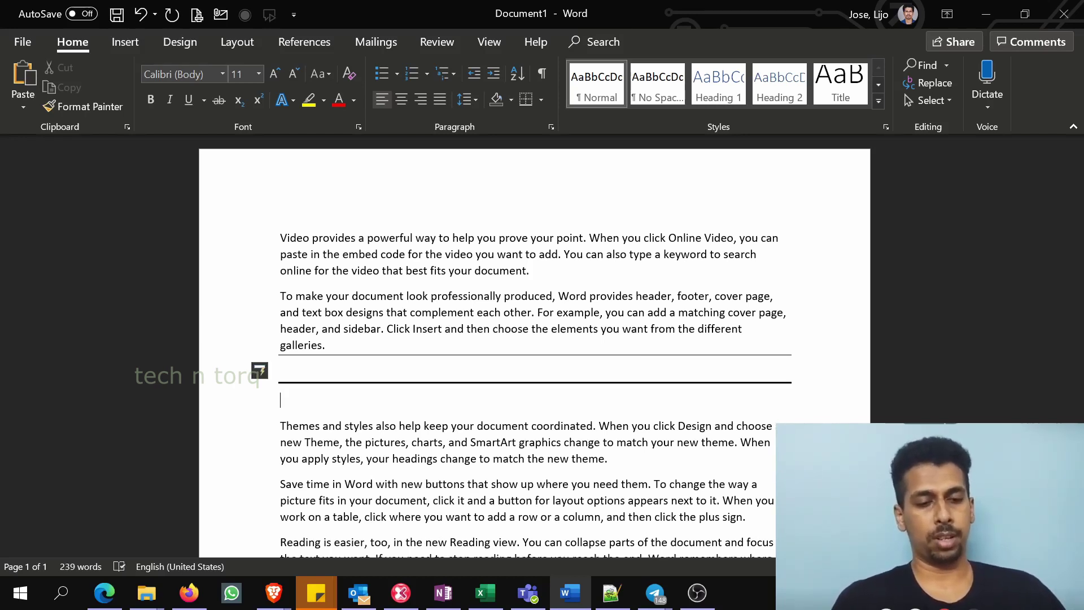
pyautogui.write('===')
pyautogui.press('Return')
pyautogui.write('~~~')
pyautogui.press('Return')
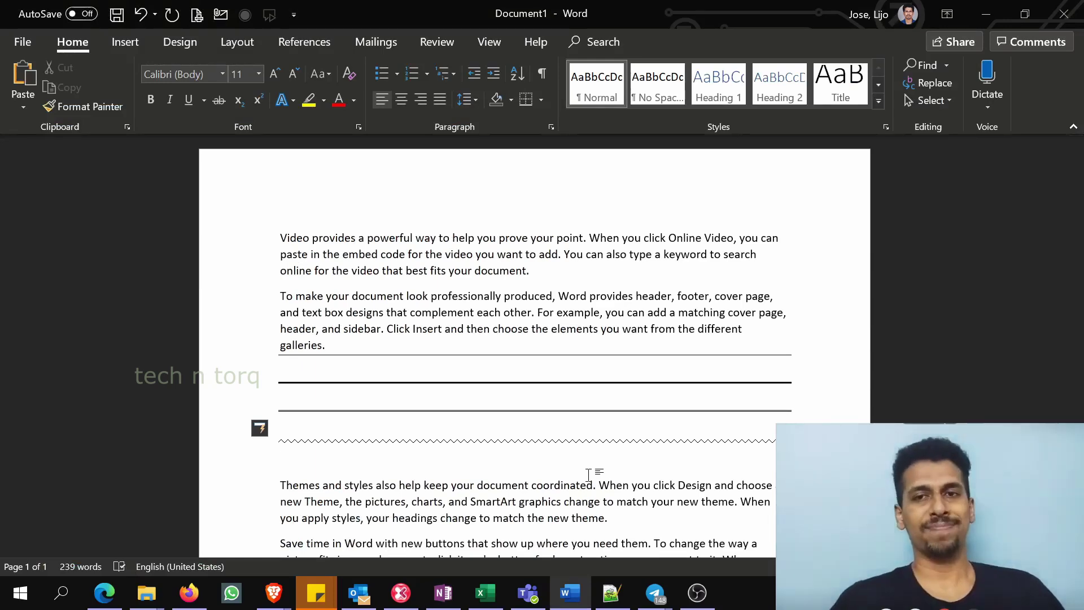
# Step: On OneNote's Video page, add --- and === lines after 'sidebar.', which stay plain text
pyautogui.click(441, 594)
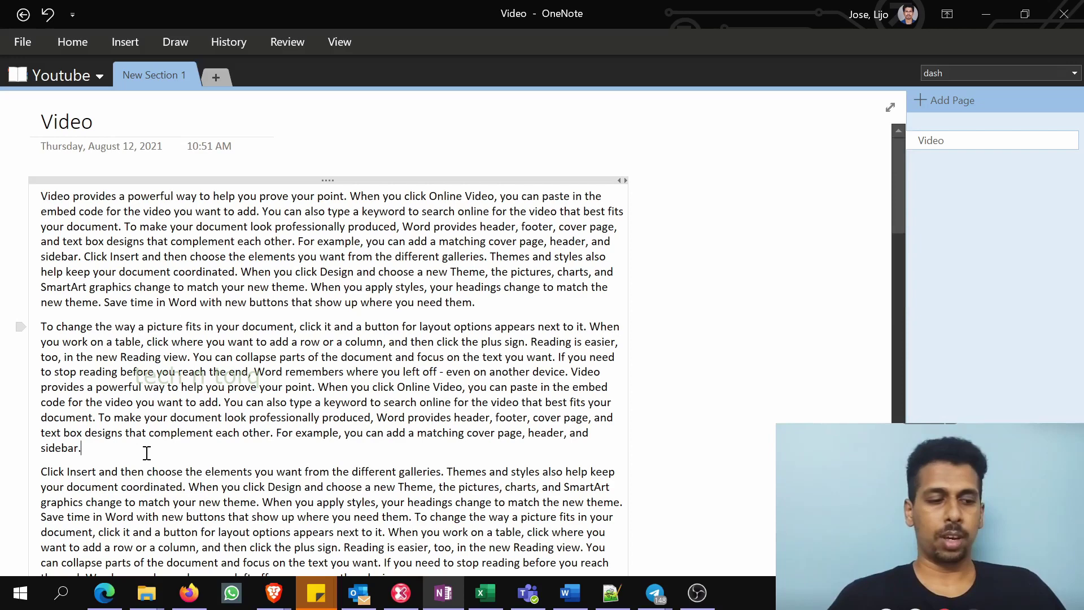
pyautogui.press('Return')
pyautogui.press('Return')
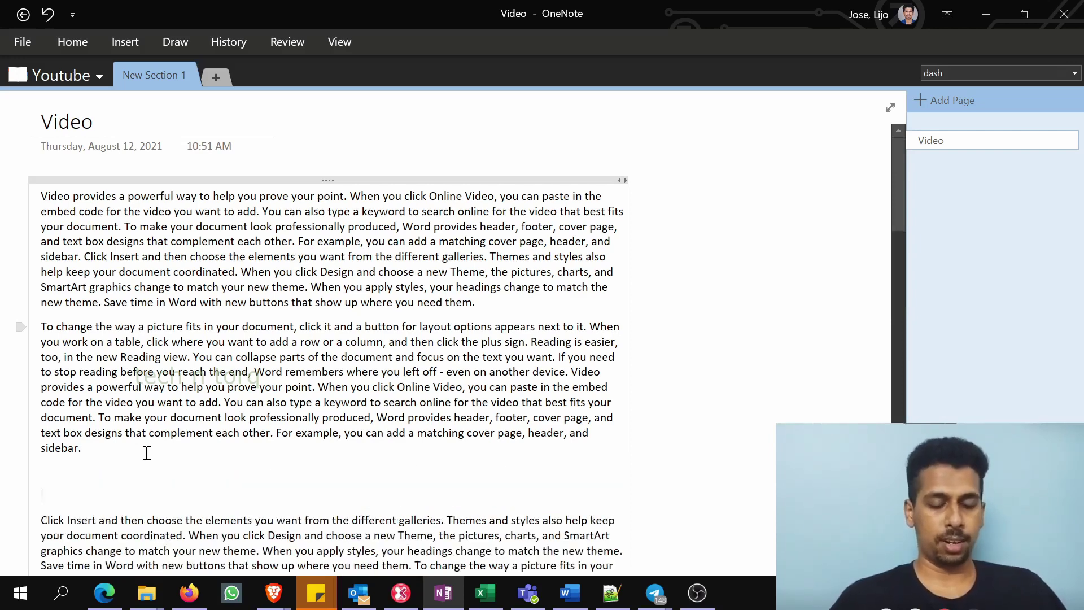
pyautogui.write('-')
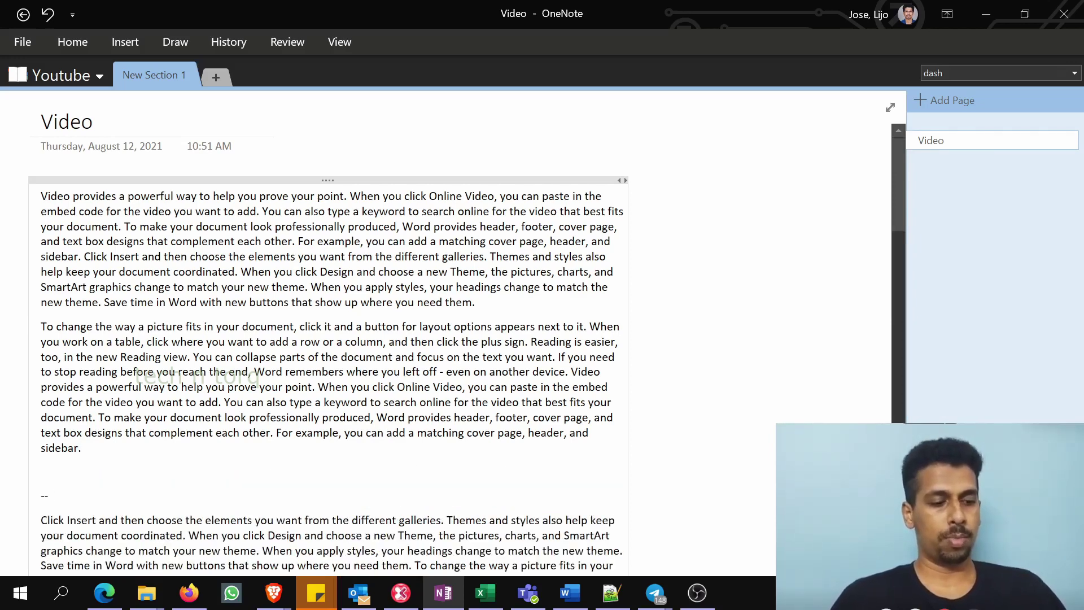
pyautogui.write('--')
pyautogui.press('Return')
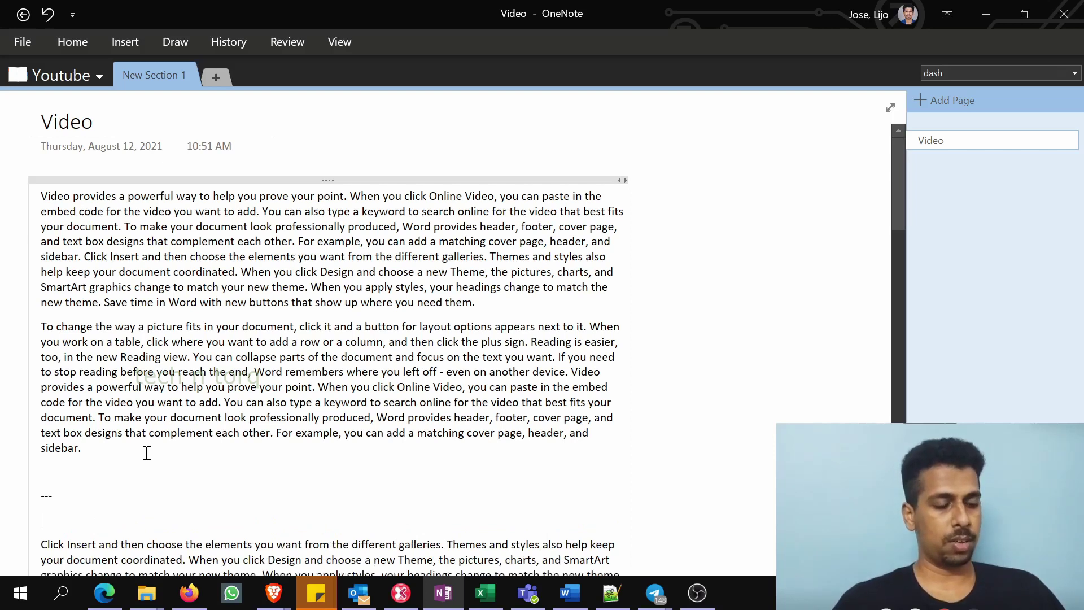
pyautogui.write('===')
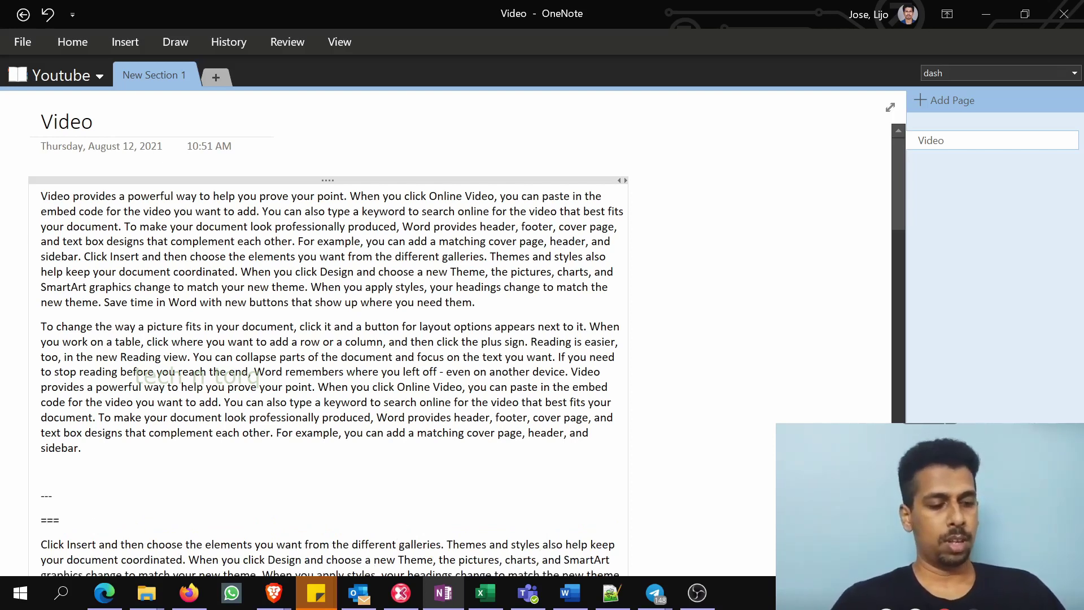
pyautogui.press('Return')
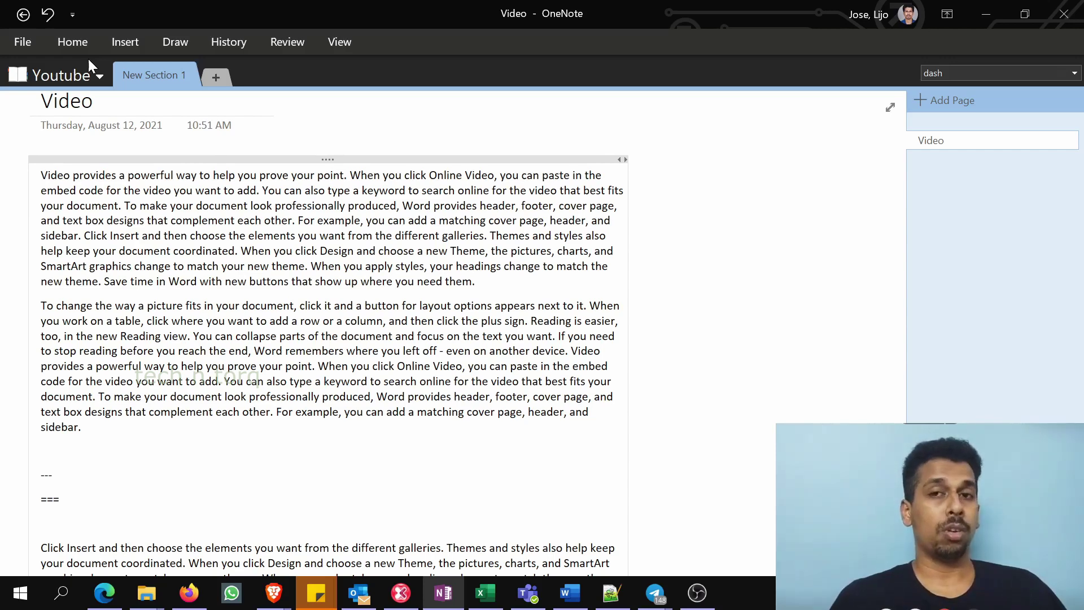
# Step: Add a Proofing AutoCorrect entry replacing --- with a long row of dashes, then close Options
pyautogui.click(28, 39)
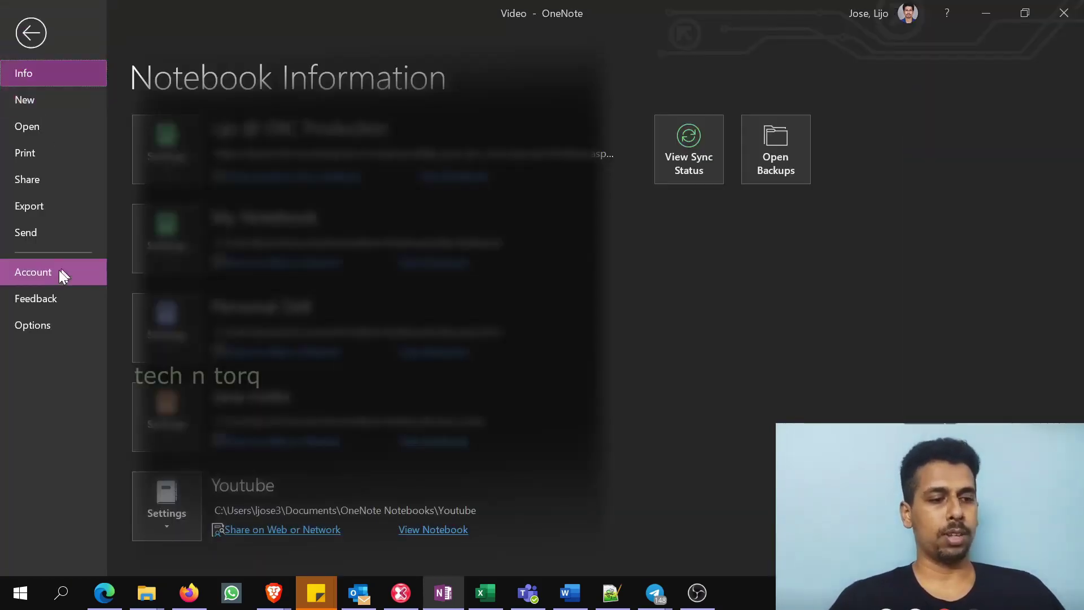
pyautogui.click(42, 335)
pyautogui.click(239, 92)
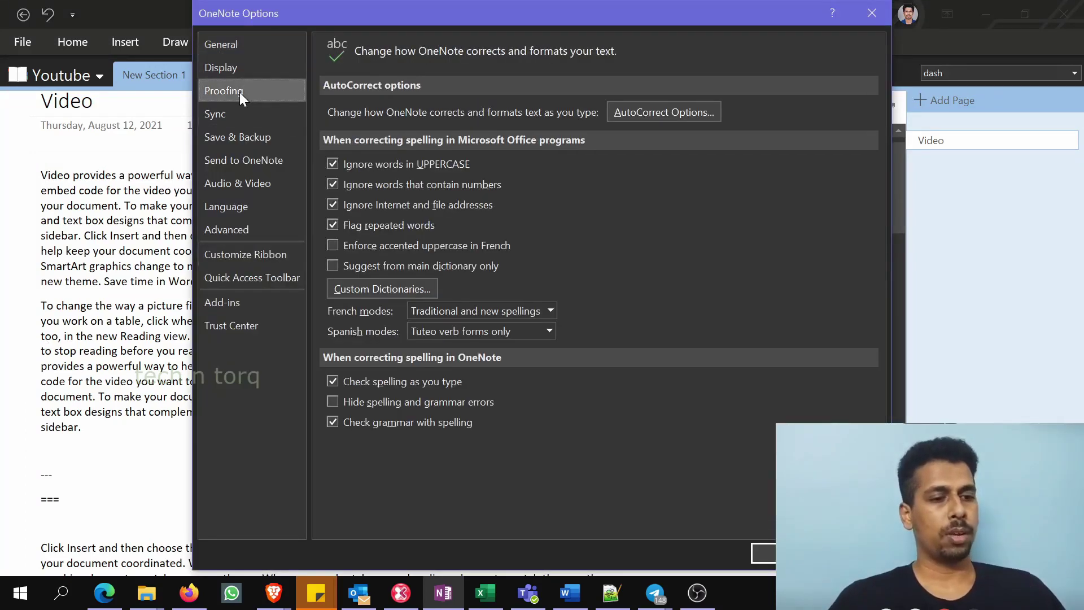
pyautogui.click(676, 111)
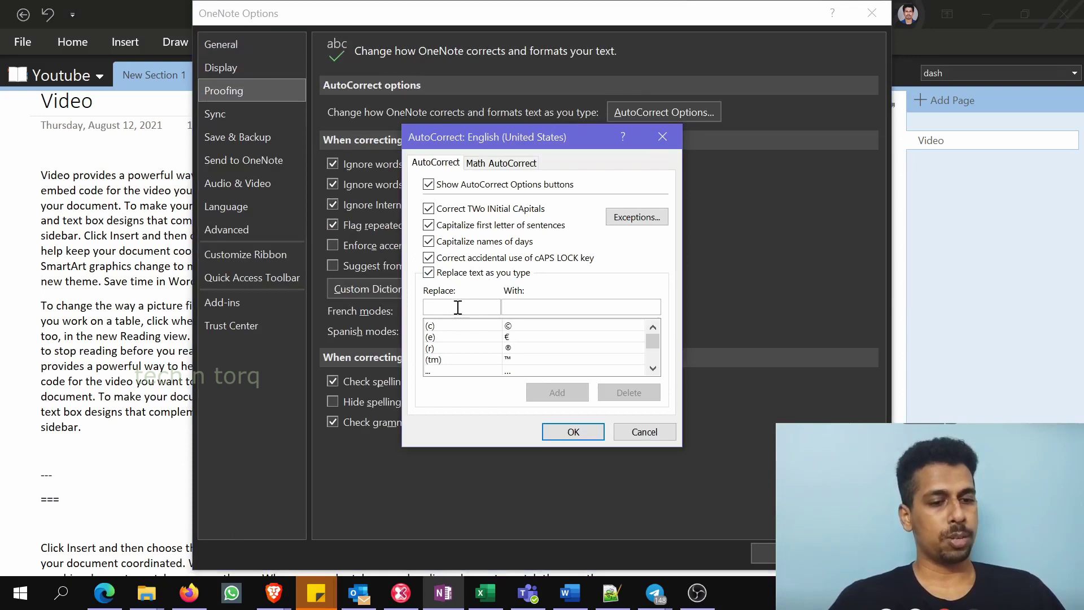
pyautogui.click(457, 307)
pyautogui.write('---')
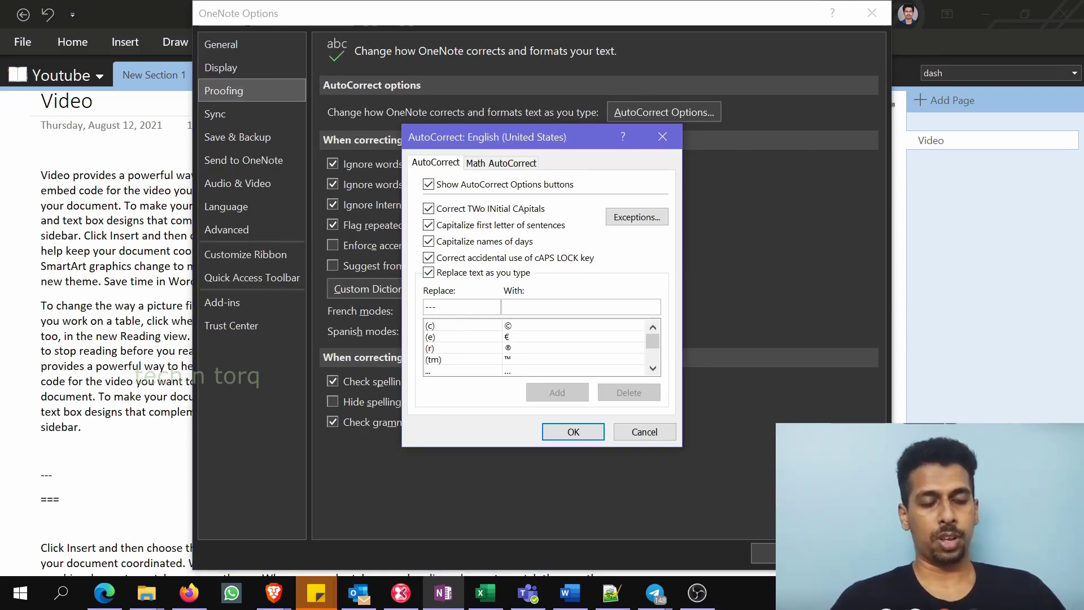
pyautogui.write('------------------------------------------------')
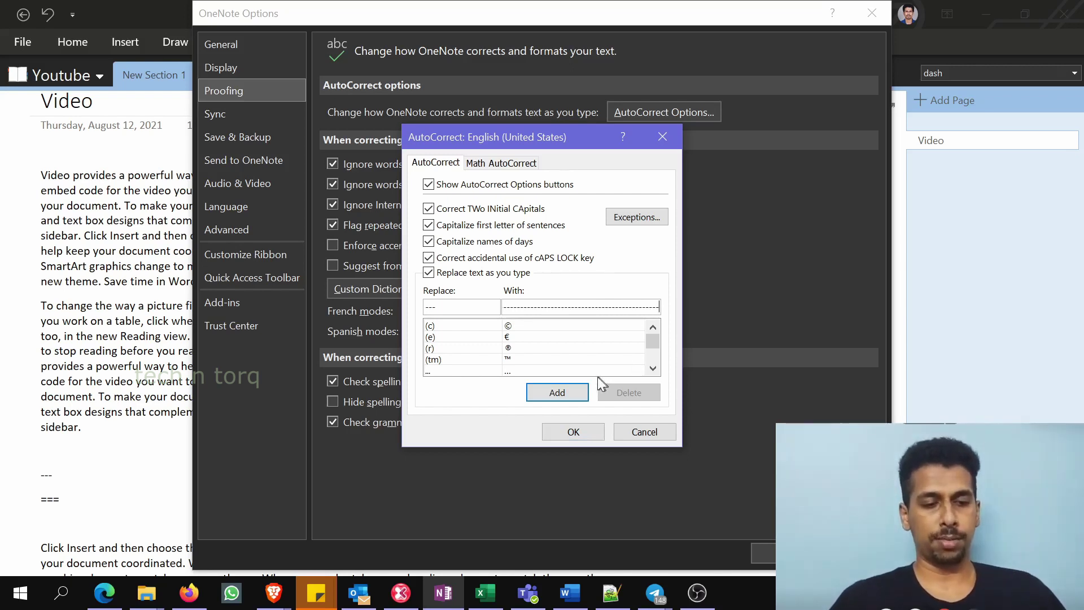
pyautogui.click(558, 391)
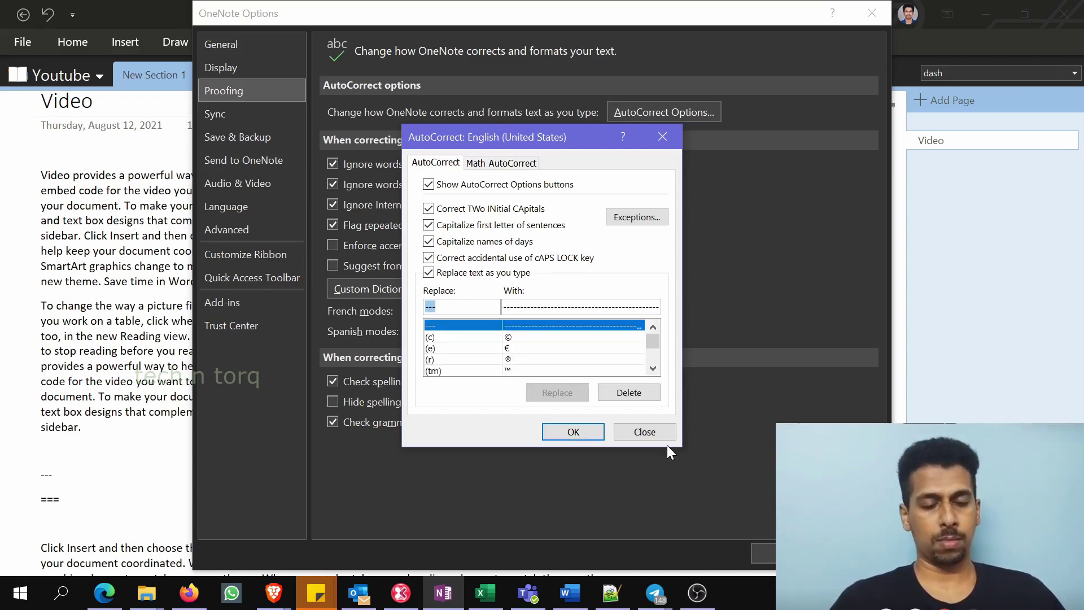
pyautogui.click(573, 431)
pyautogui.click(763, 553)
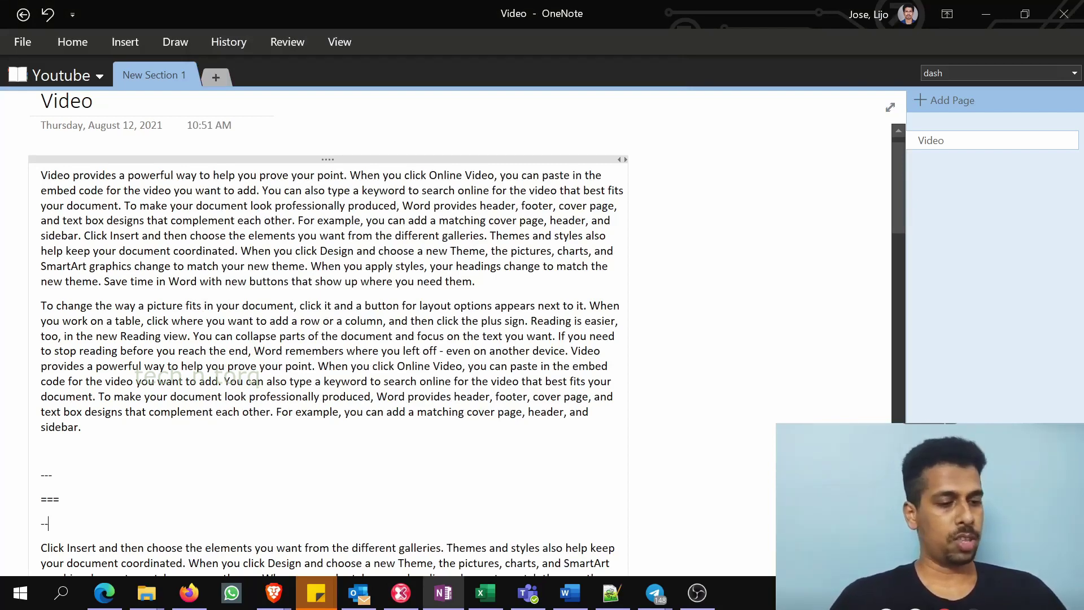
# Step: Add two long dashed separator lines below the === line, then switch to blank Document2 in Word
pyautogui.write('-')
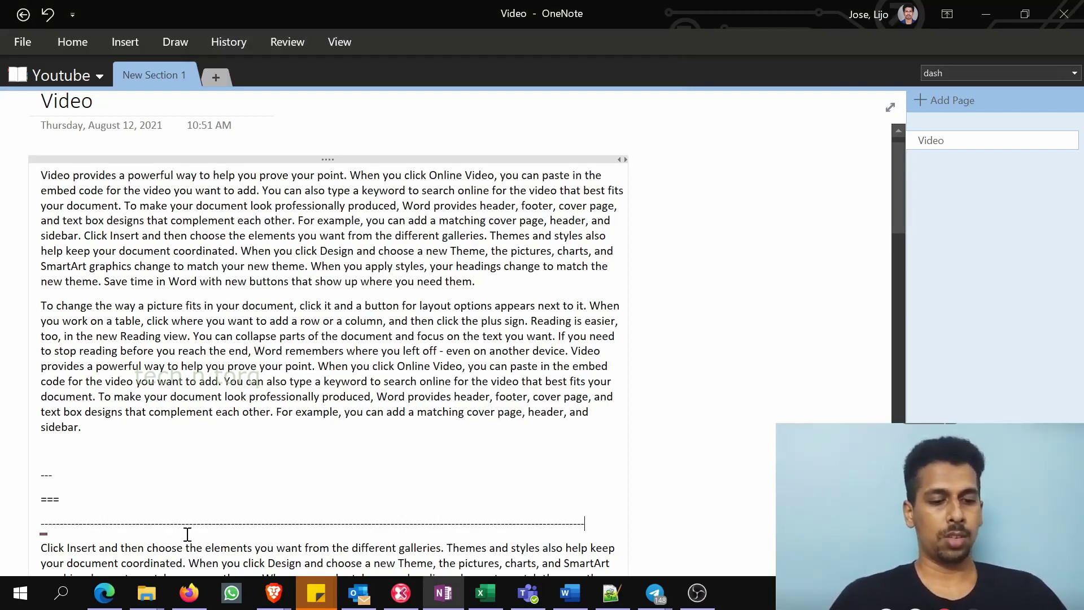
pyautogui.press('Return')
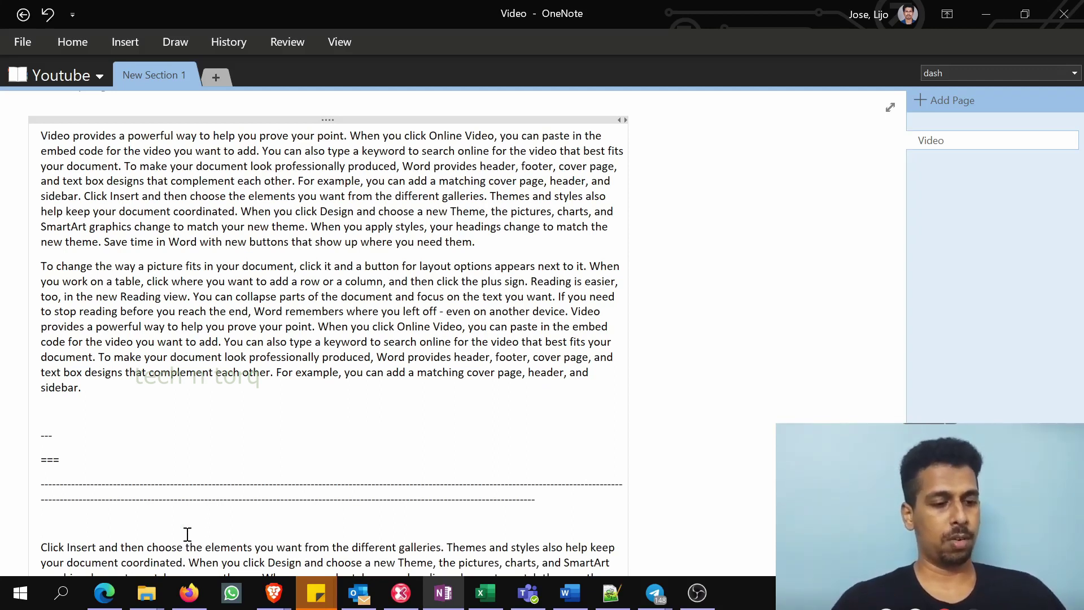
pyautogui.write('---')
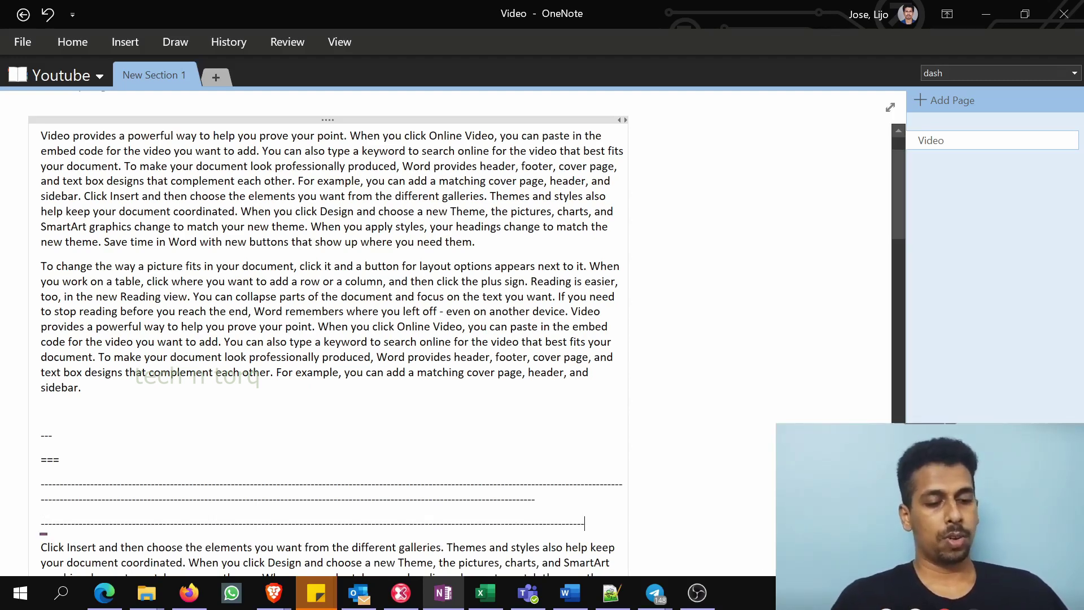
pyautogui.scroll(-1, 328, 332)
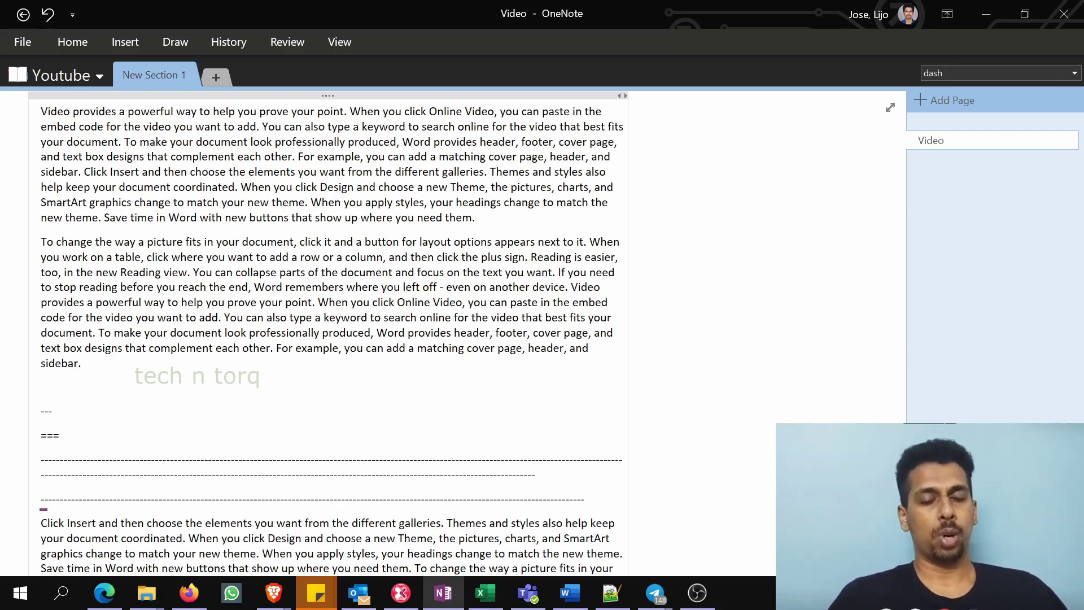
pyautogui.hotkey('alt', 'Tab')
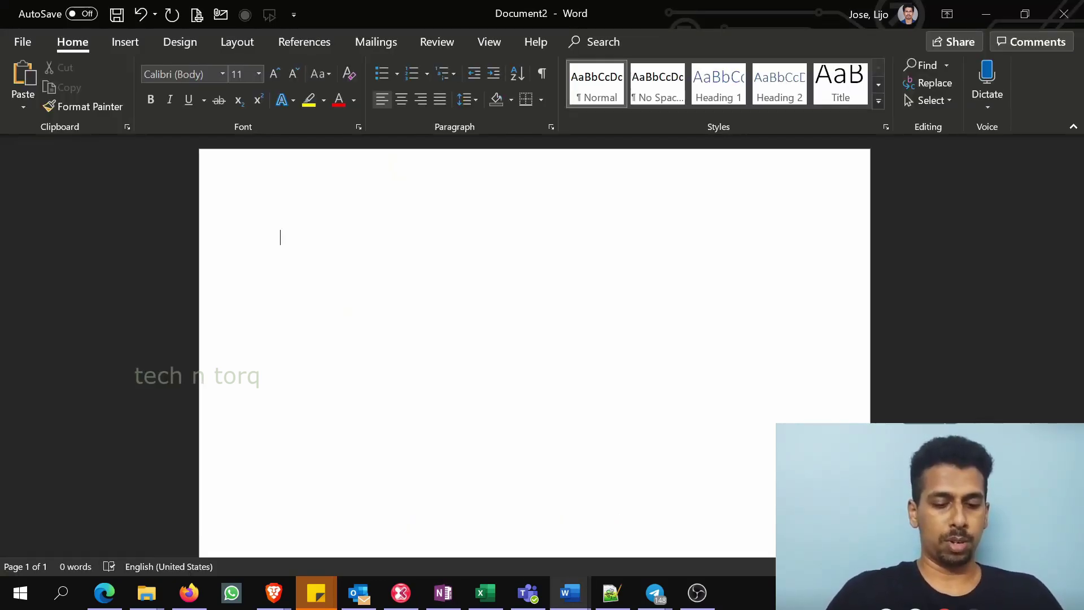
# Step: Fill Document2 with =rand() sample text and add two hyphen border lines after paragraph two
pyautogui.write('=rand')
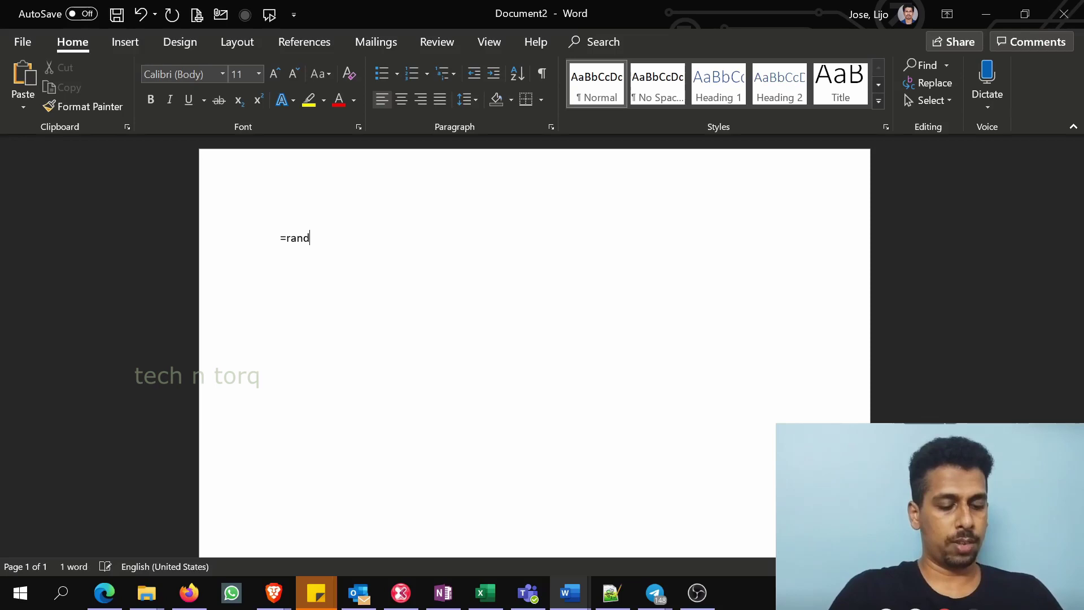
pyautogui.write('()')
pyautogui.press('Return')
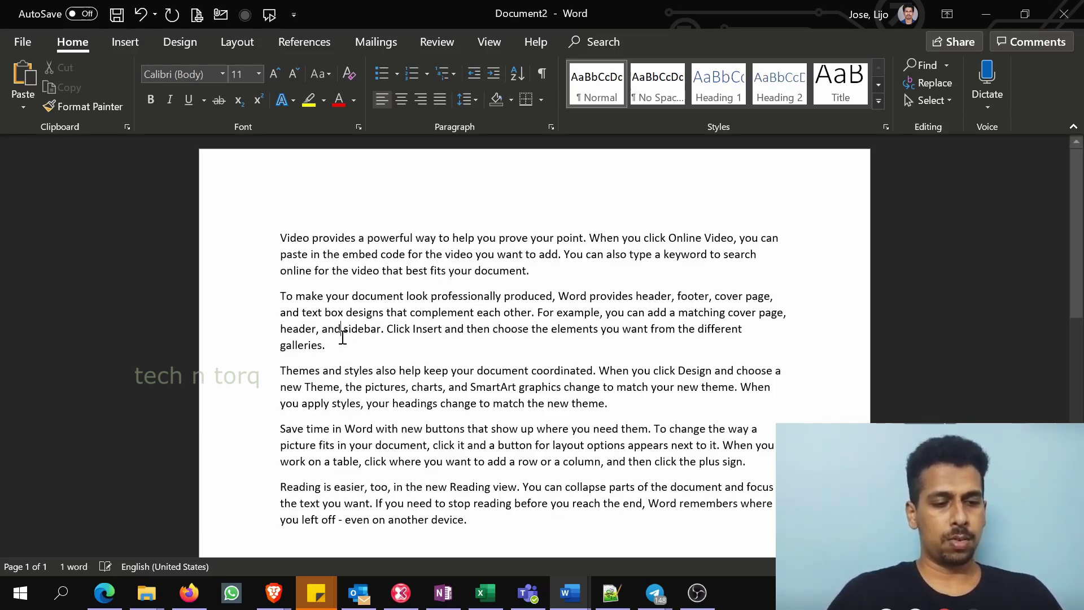
pyautogui.press('Return')
pyautogui.press('Return')
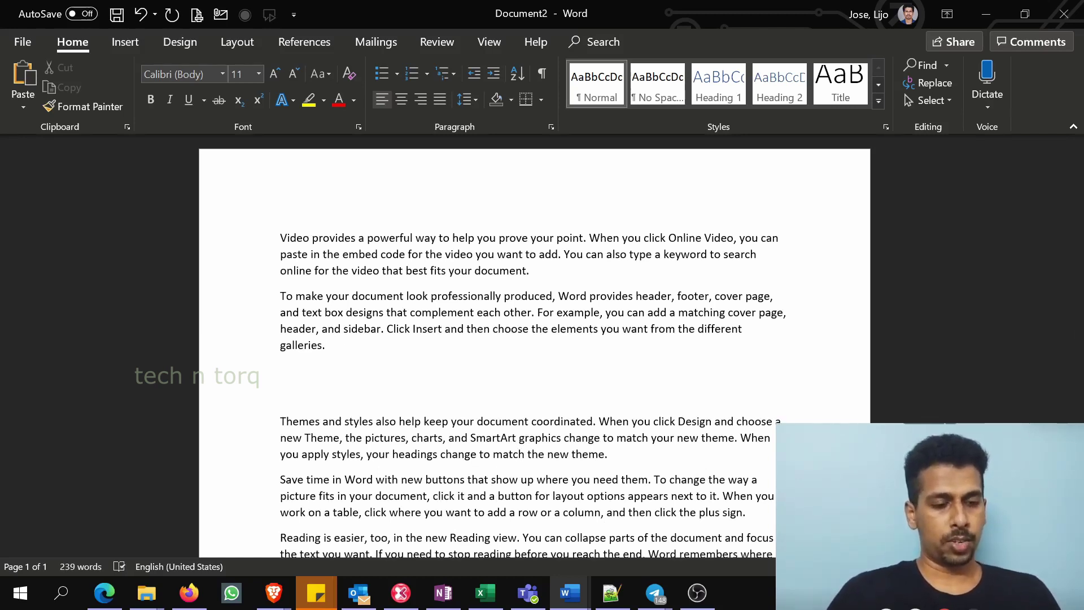
pyautogui.click(324, 389)
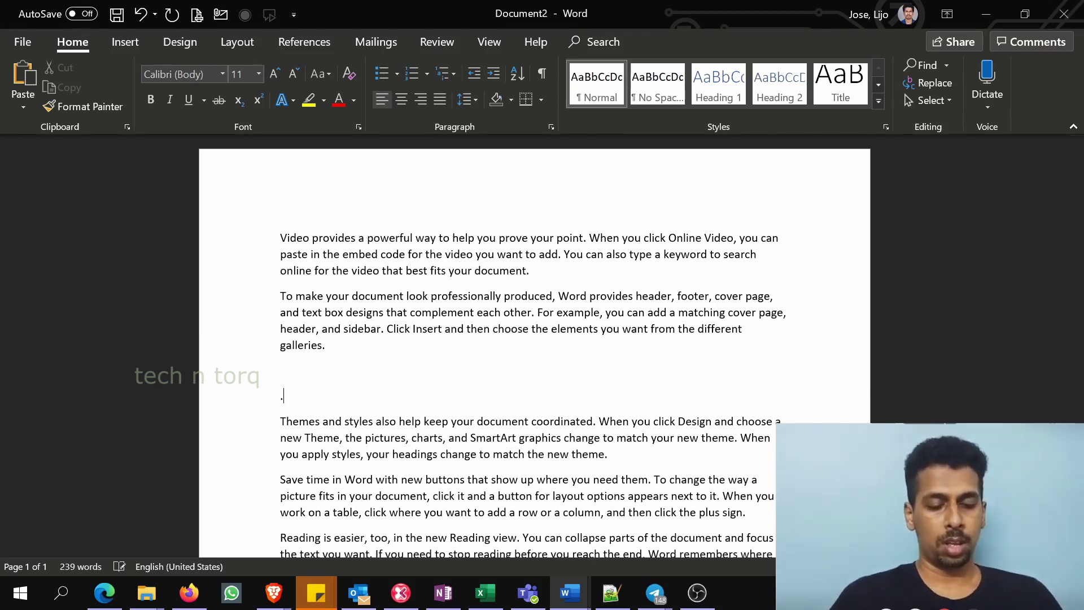
pyautogui.write('------------------------------------------------------------------------------------------------------------------------------------------------')
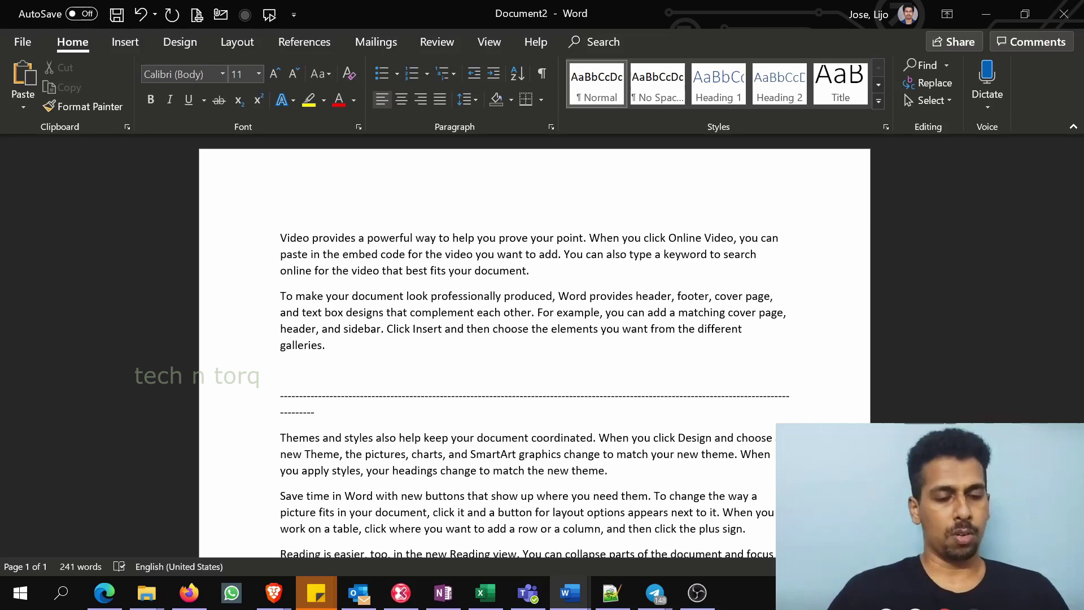
pyautogui.press('Return')
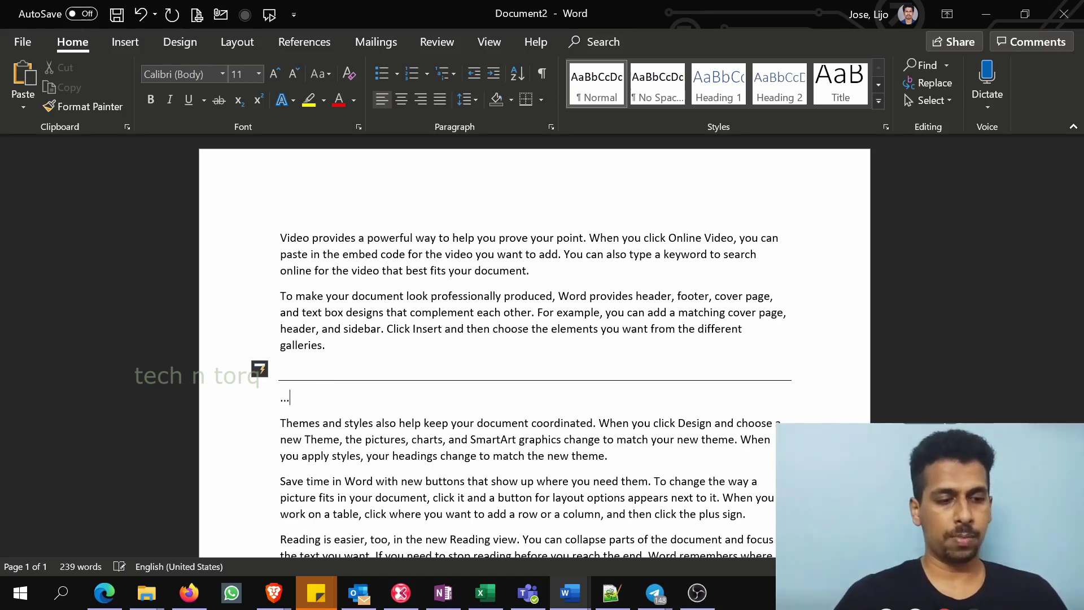
pyautogui.press('Return')
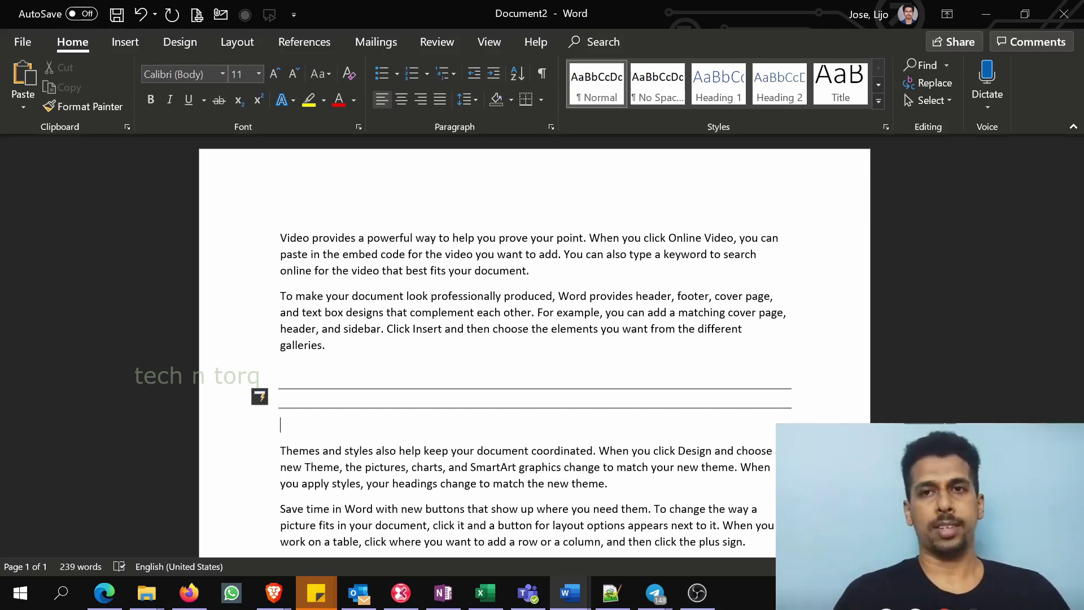
pyautogui.hotkey('alt', 'Tab')
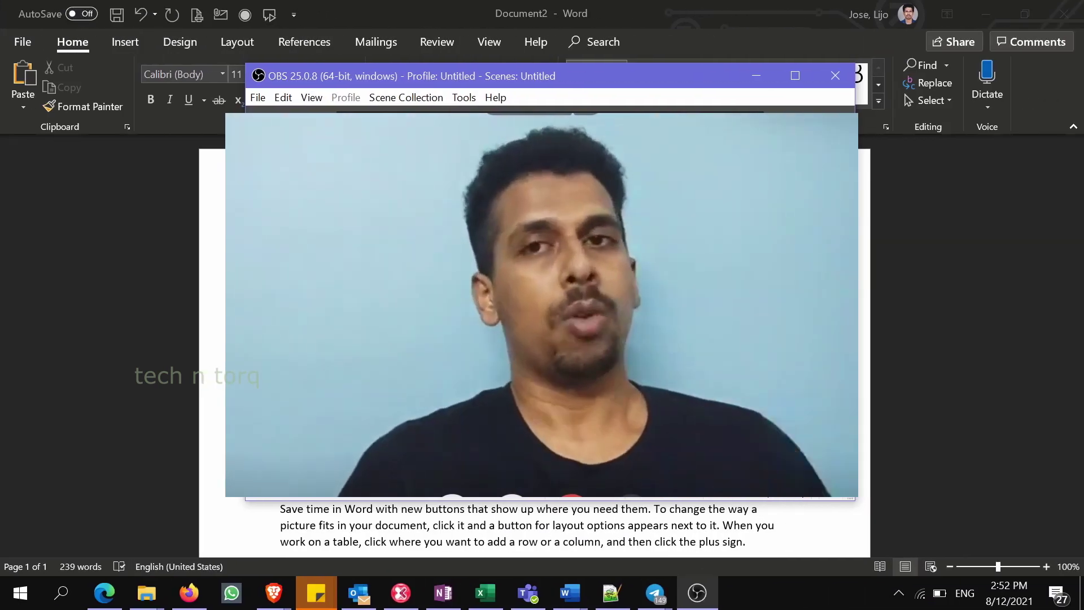